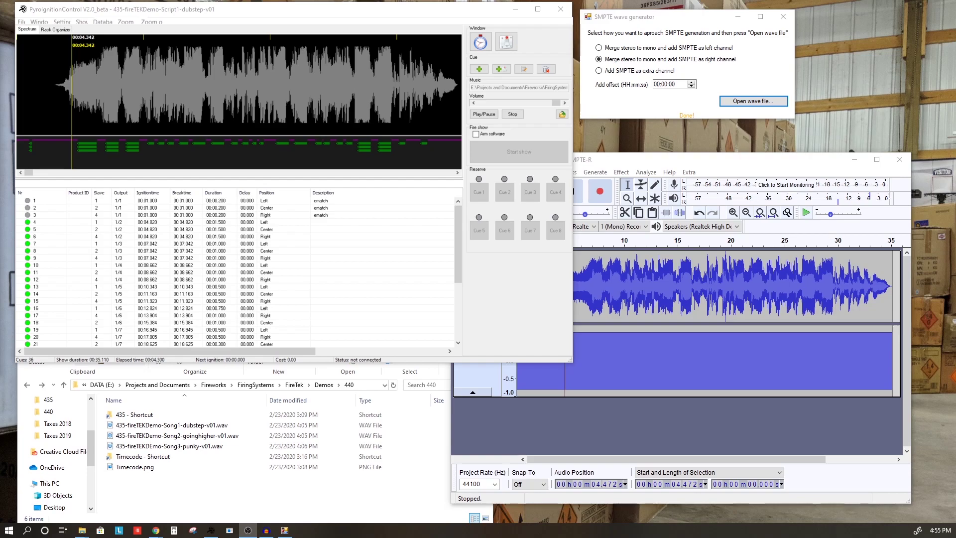
Preview the dubstep show in PyroIgnitionControl, then pause it
click(33, 125)
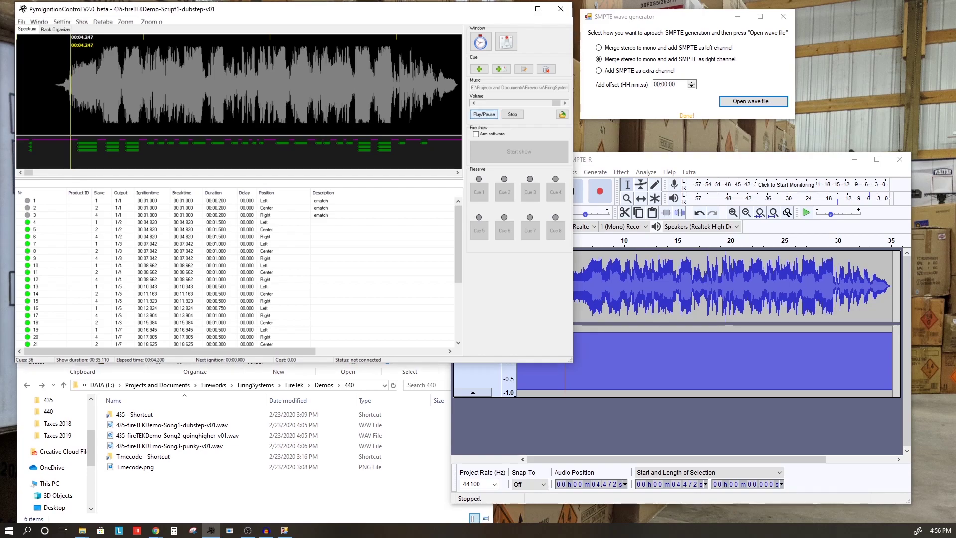
key(space)
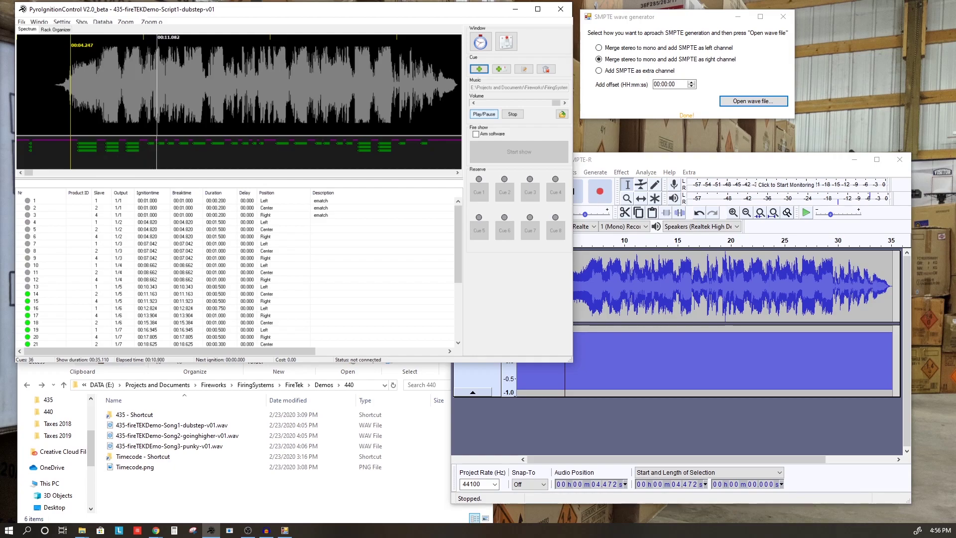
click(484, 114)
Play the timecoded SMPTE-R song project in Audacity, then stop it
click(575, 241)
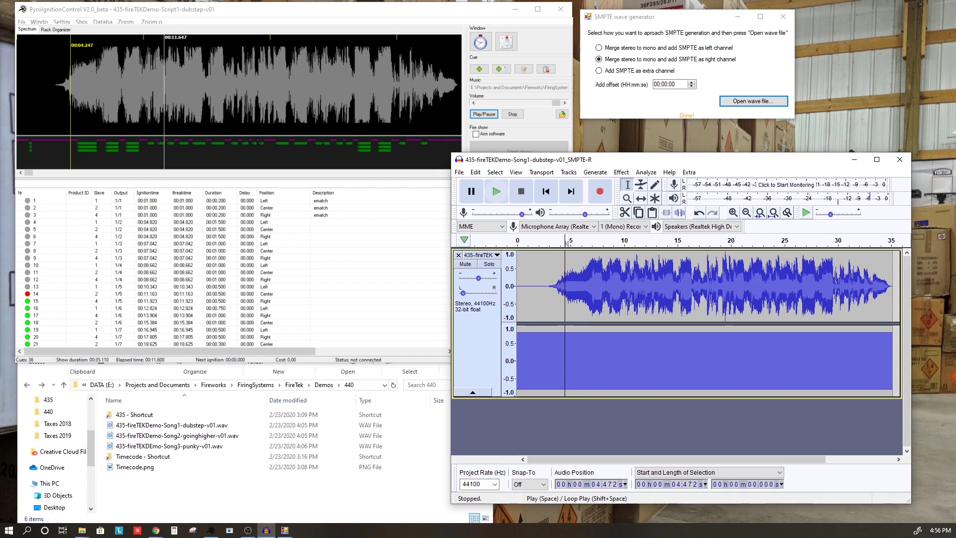
key(space)
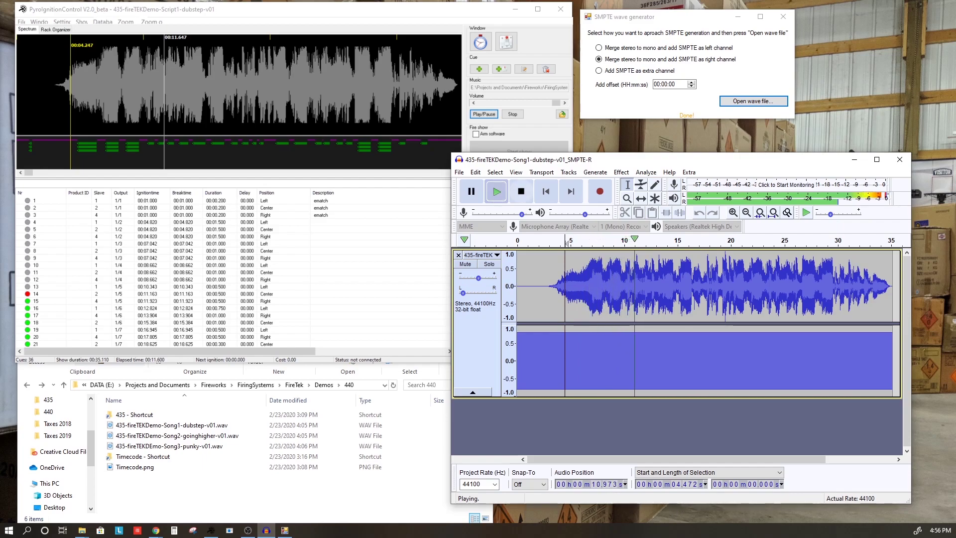
click(521, 192)
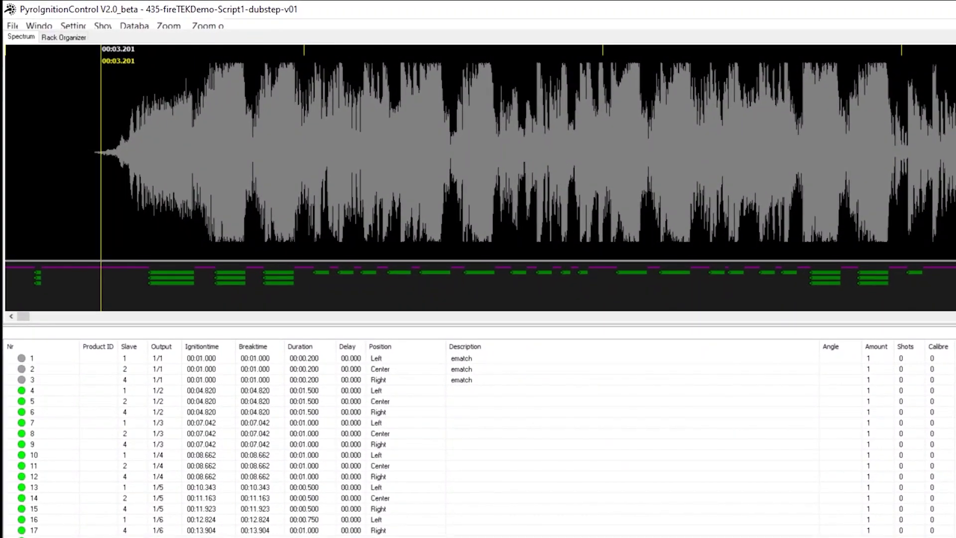
Run the PyroIgnitionControl show from 00:03.201 so cues 4–6 fire
key(space)
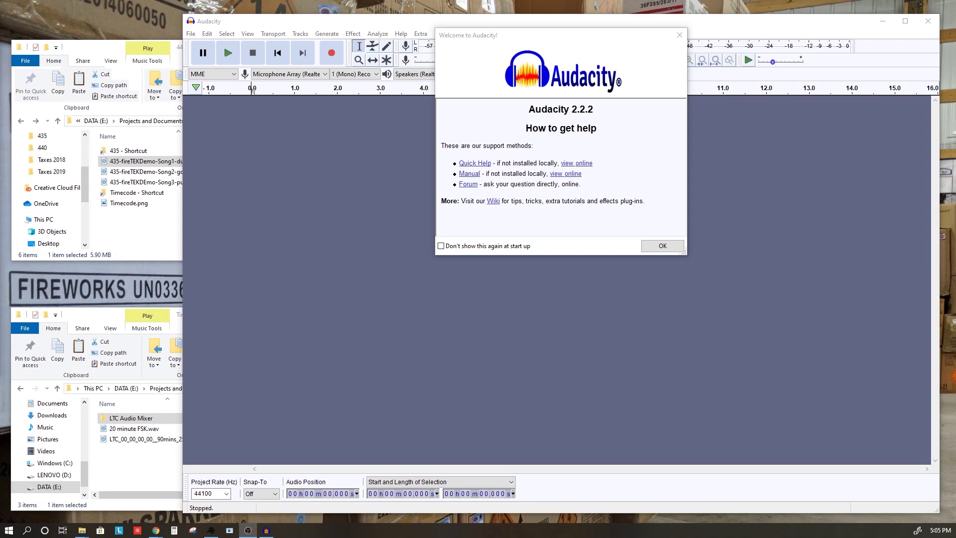
Dismiss the welcome dialog and drag 435-fireTEKDemo-Song1-dubstep-v01.wav into Audacity as a copied stereo track
key(Return)
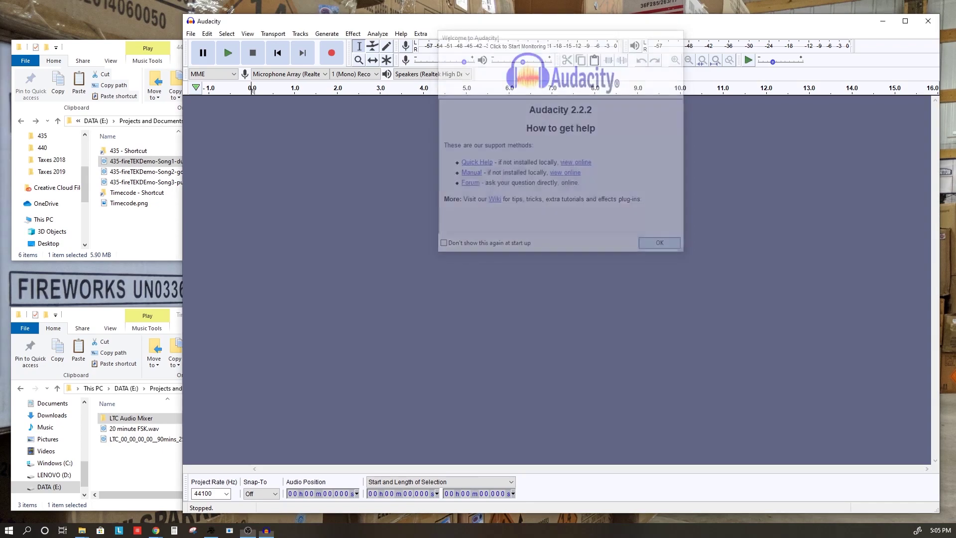
click(175, 107)
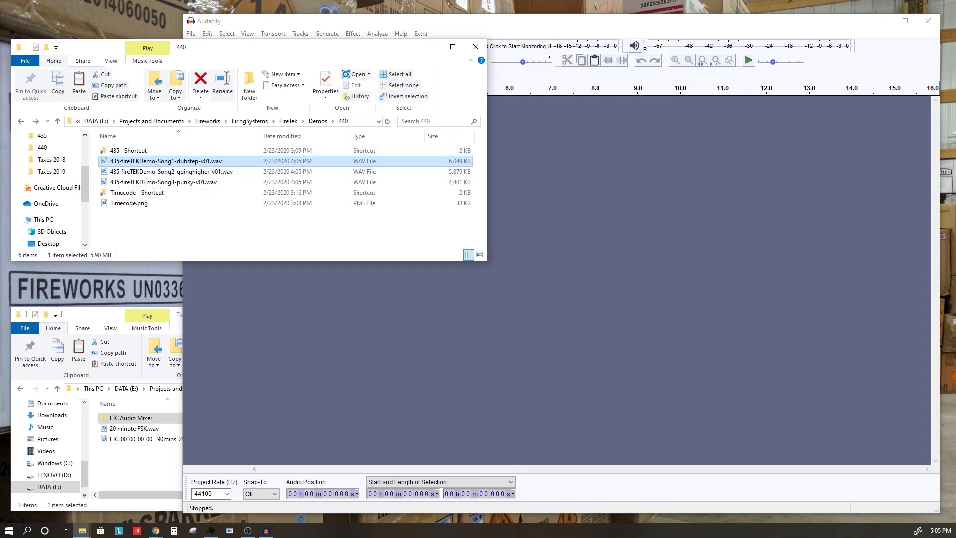
drag(318, 161, 562, 214)
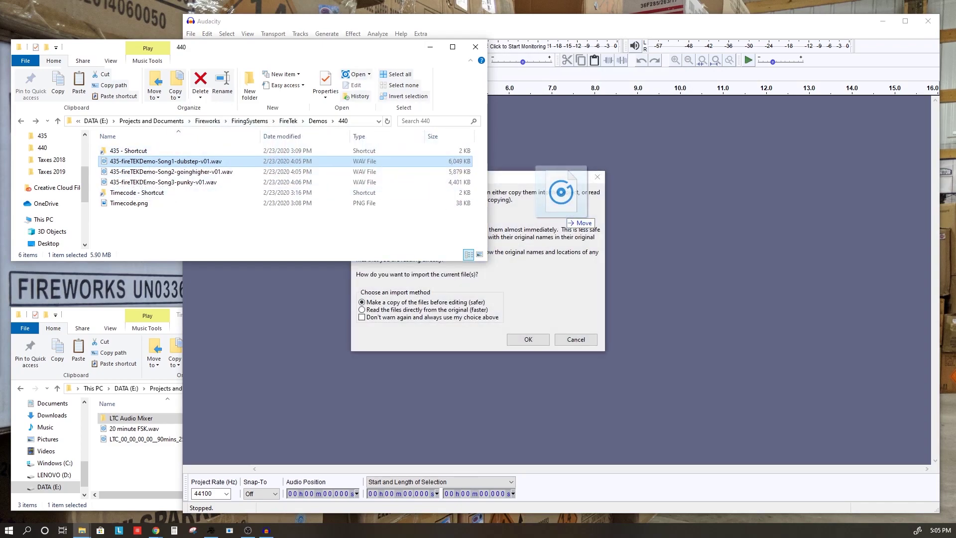
click(527, 339)
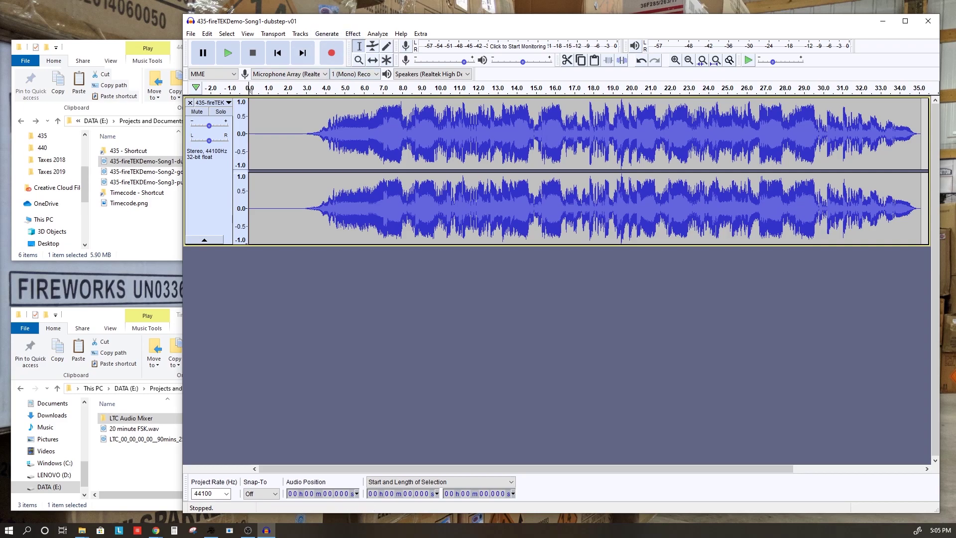
Mix the whole stereo song down to mono and pan it 100% left
key(ctrl+a)
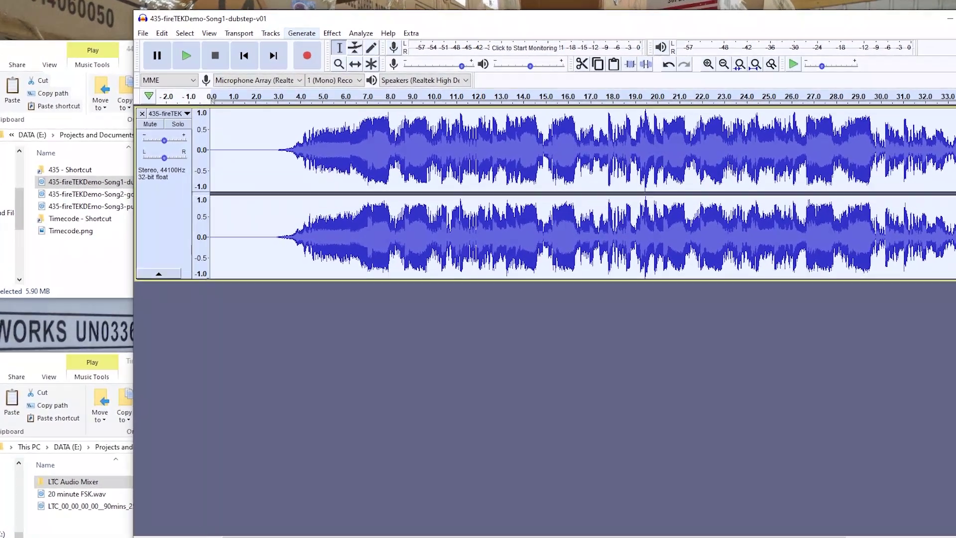
click(270, 32)
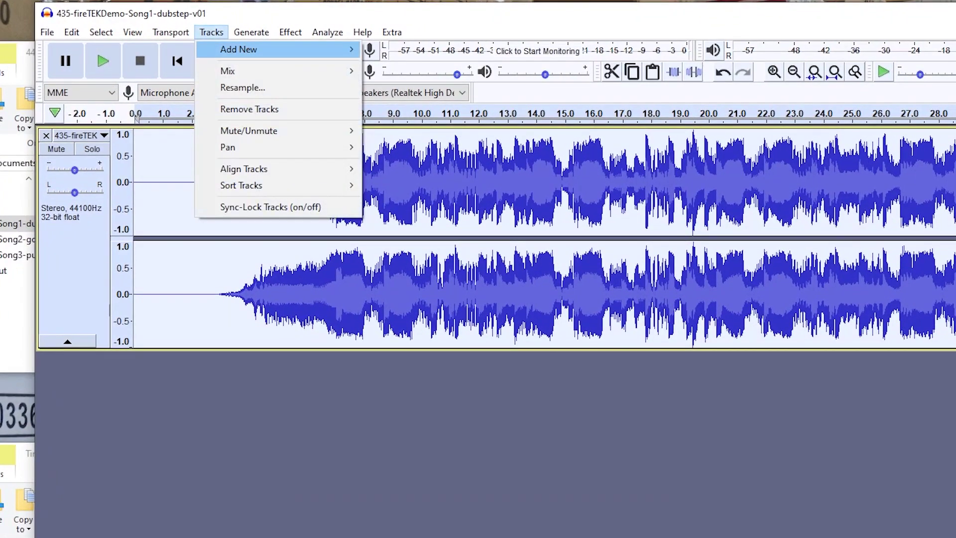
mouse_move(228, 71)
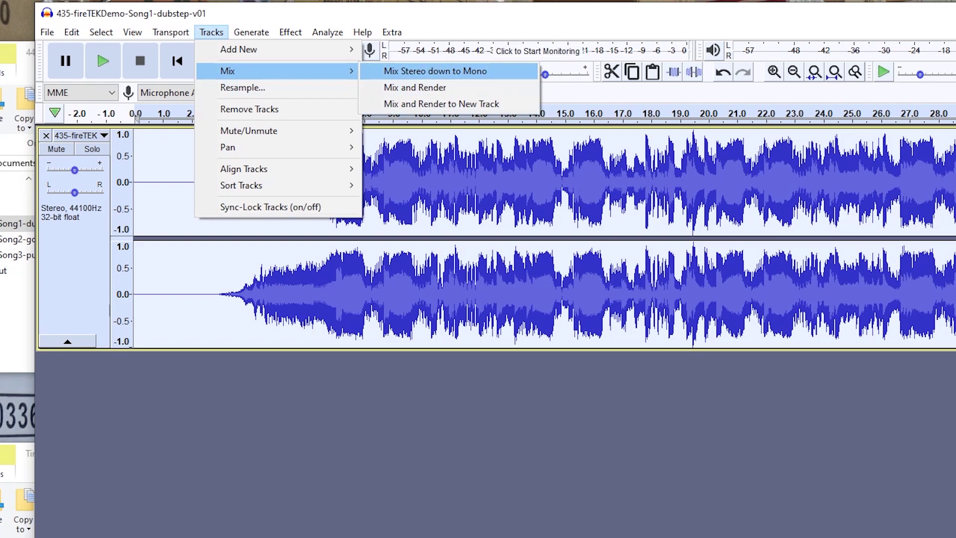
click(435, 70)
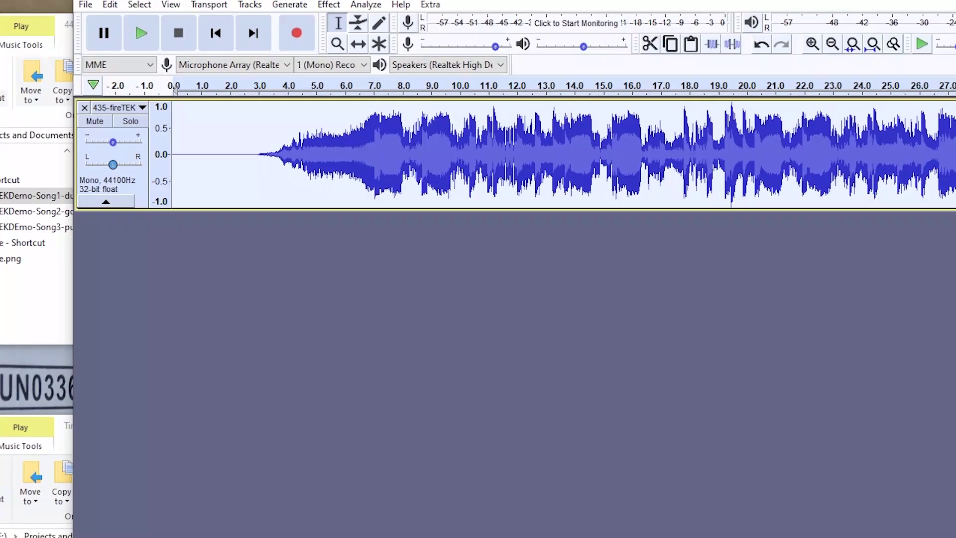
drag(113, 165, 86, 164)
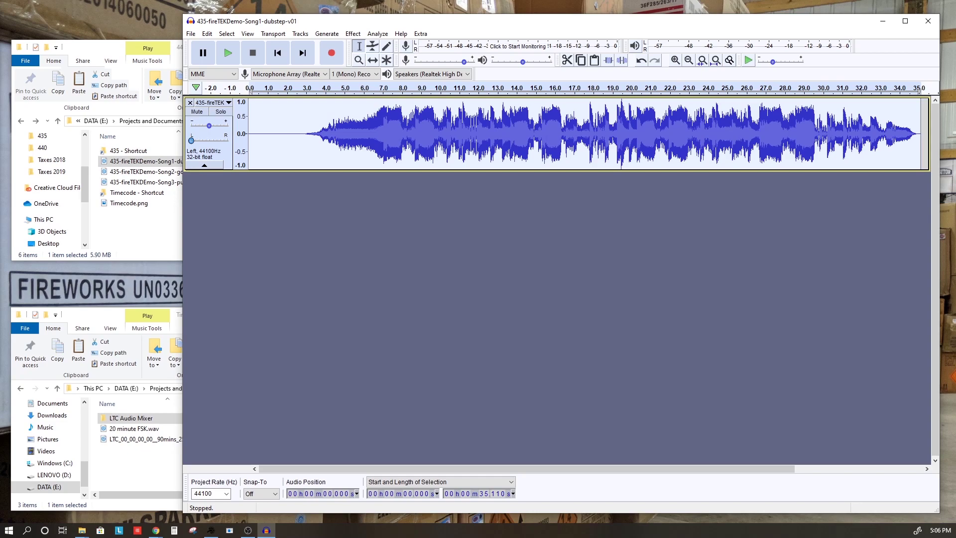
key(alt+Tab)
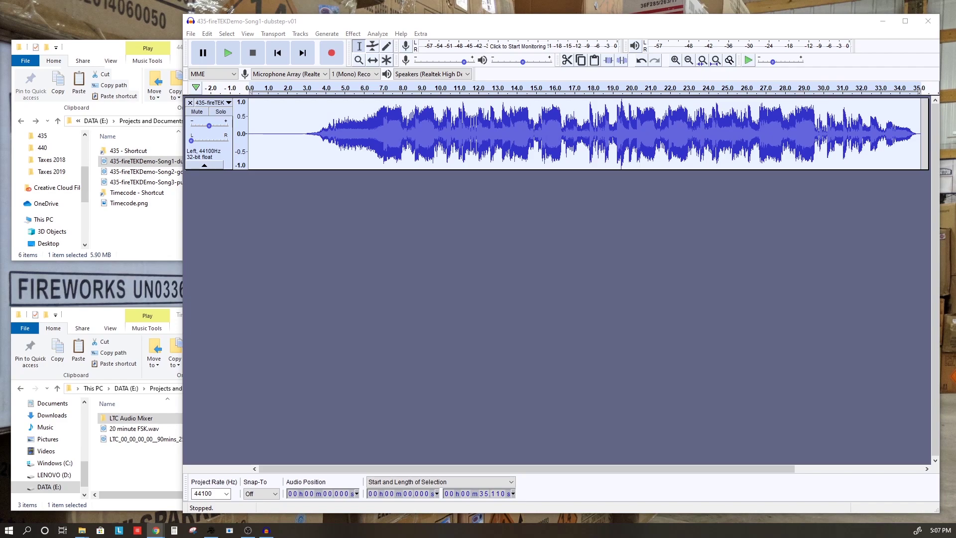
Bring the El-Tee-See form fully into view and set the timecode flavor to 25 fps
drag(0, 92, 392, 28)
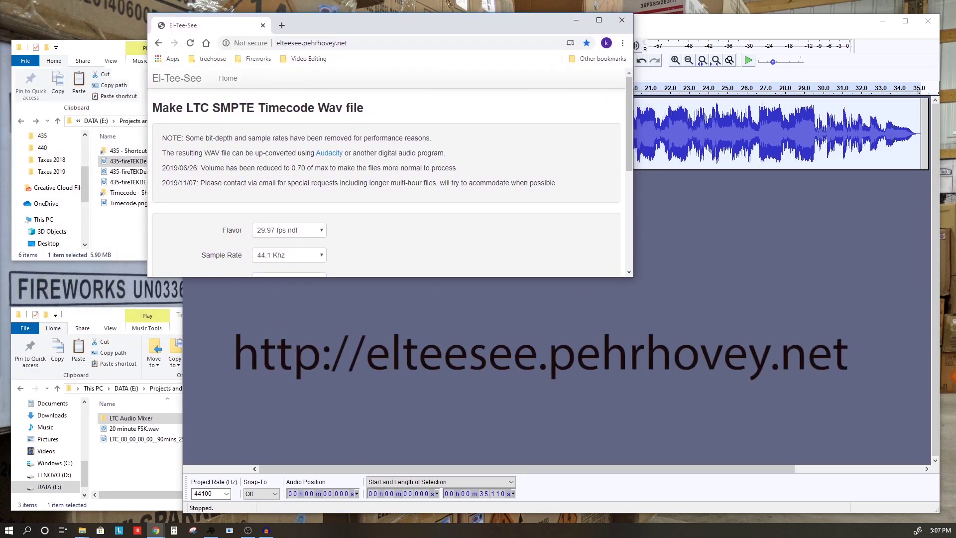
drag(630, 273, 664, 447)
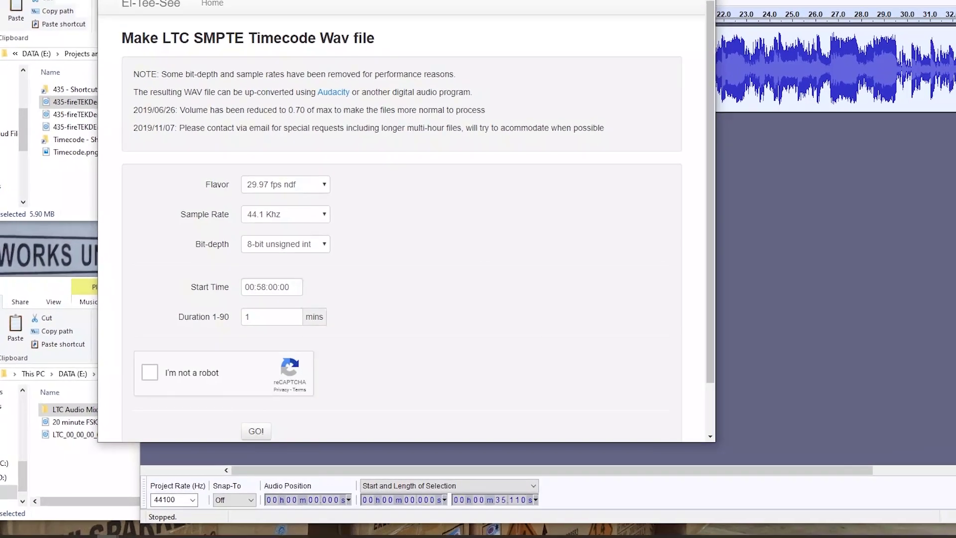
click(303, 230)
key(Down)
key(Return)
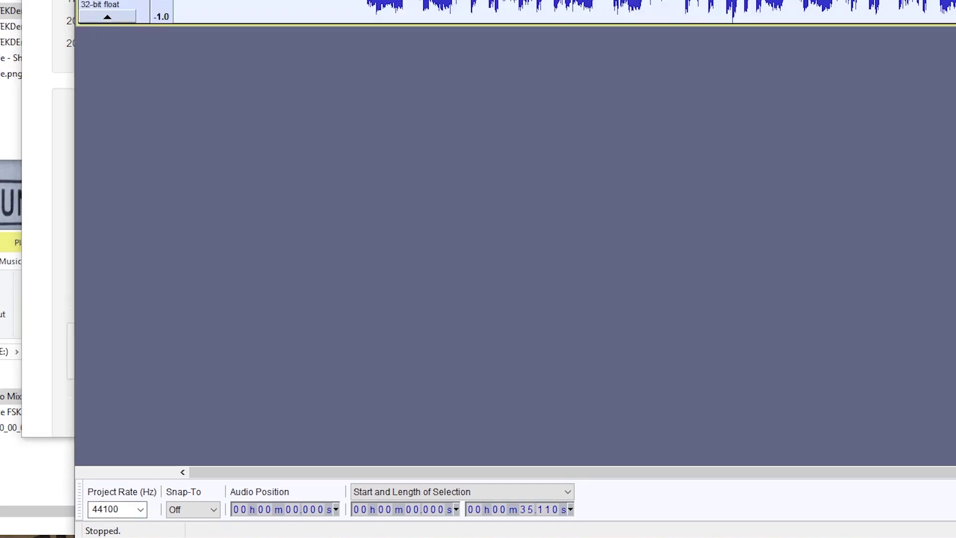
Set Start Time 0 and Duration 25 minutes, pass the reCAPTCHA, and generate the LTC file
click(115, 509)
key(alt+Tab)
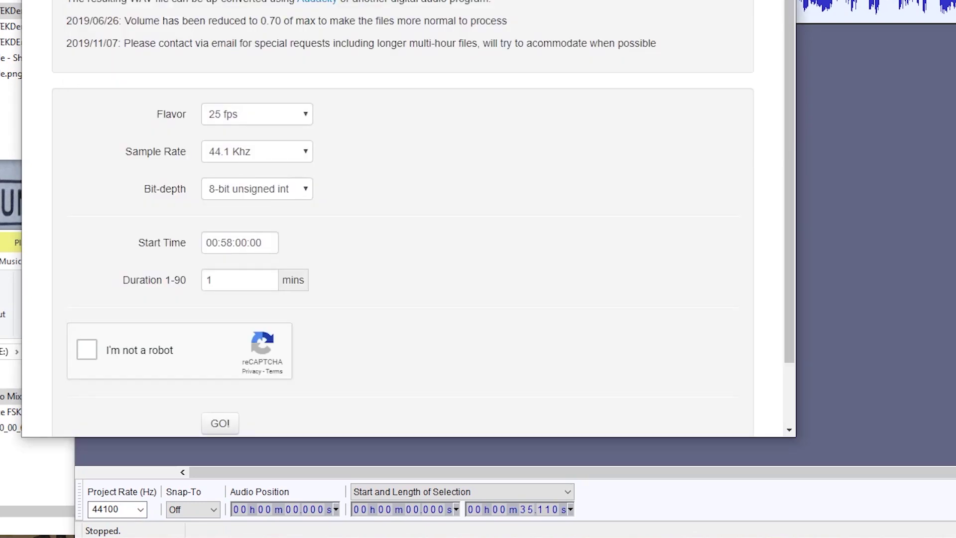
key(ctrl+a)
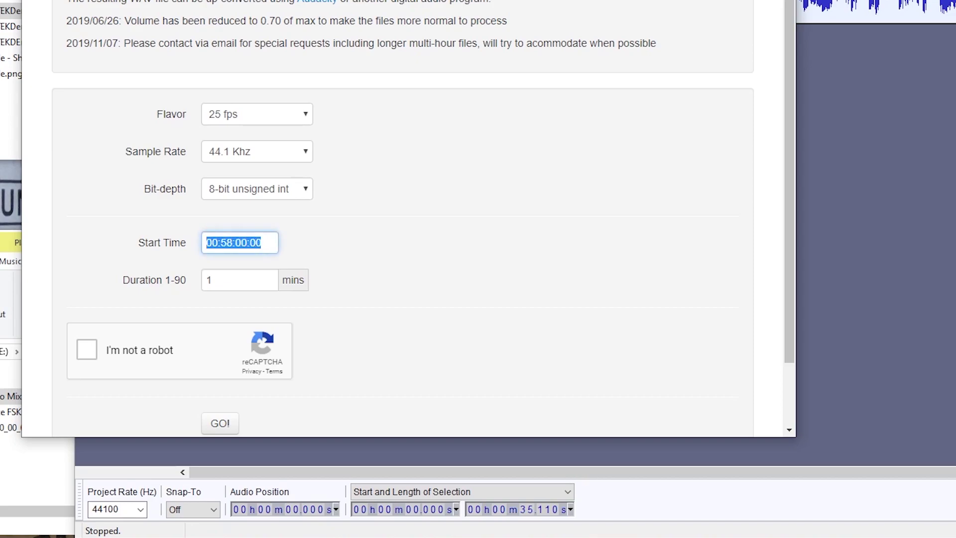
text(0)
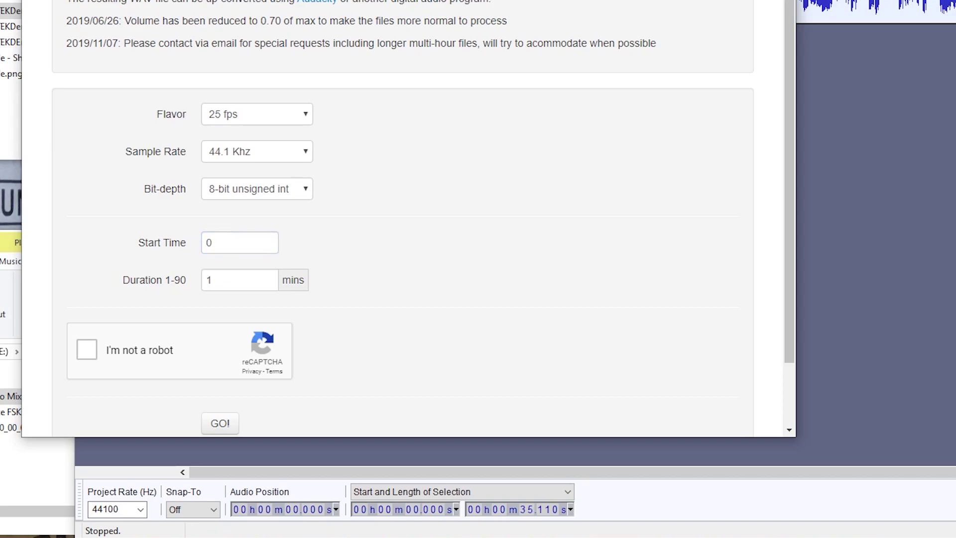
key(Tab)
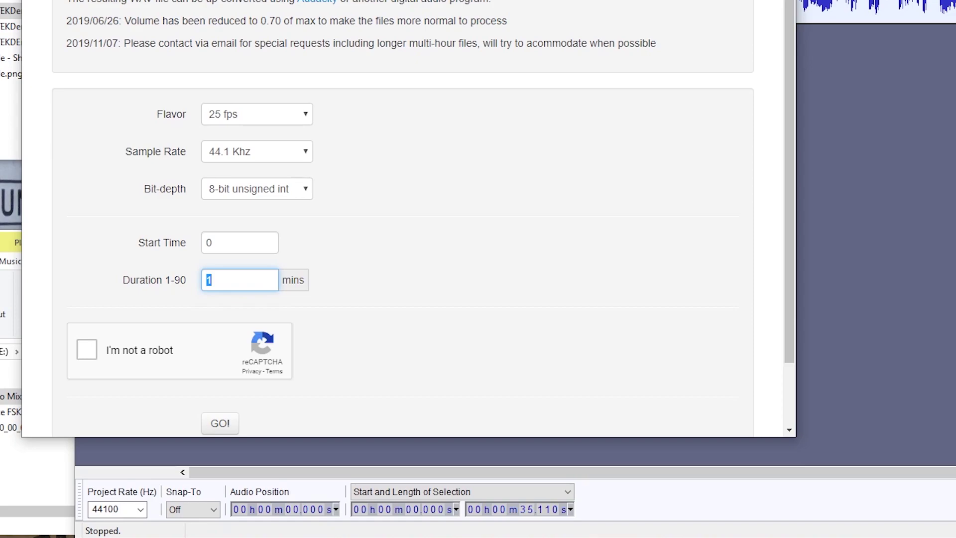
text(25)
click(86, 349)
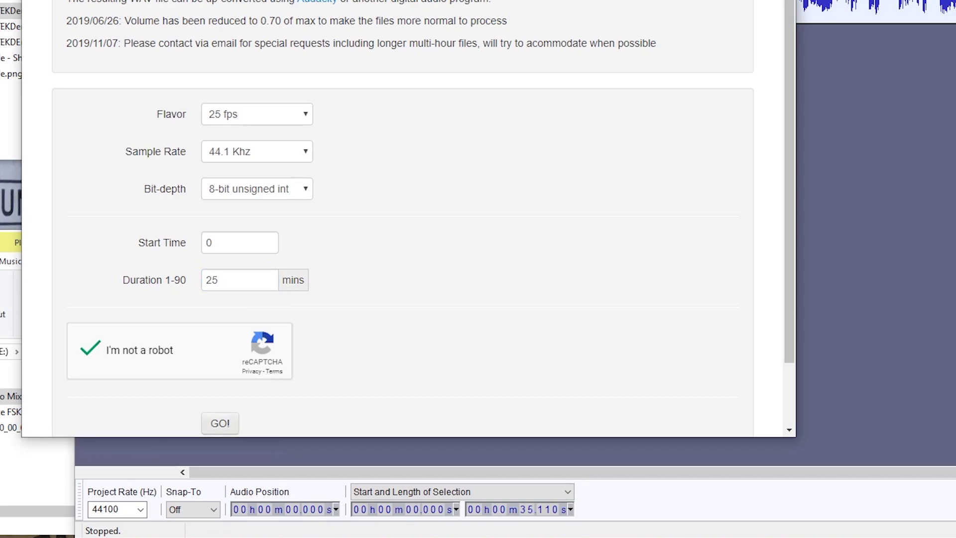
click(220, 423)
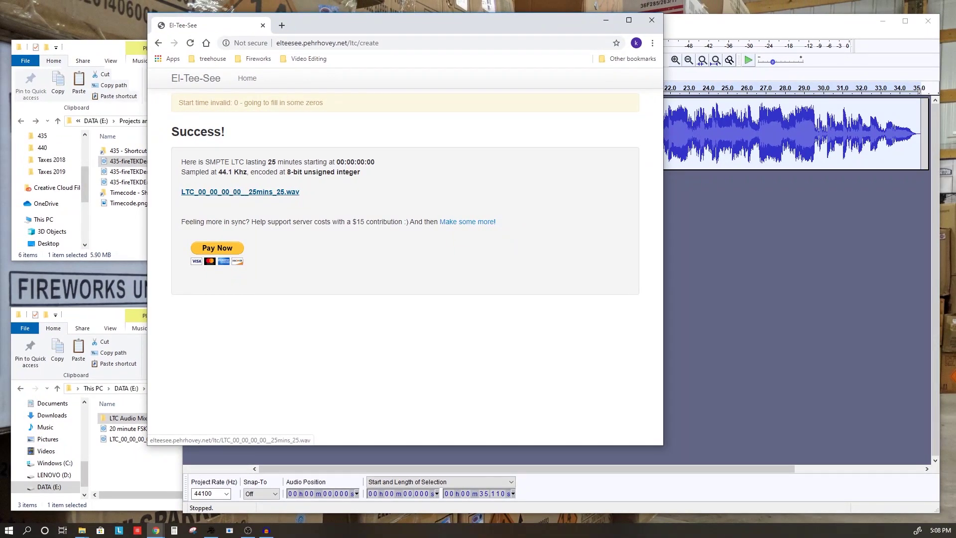
Download the generated LTC_00_00_00_00__25mins_25.wav and drop it onto Audacity
click(240, 192)
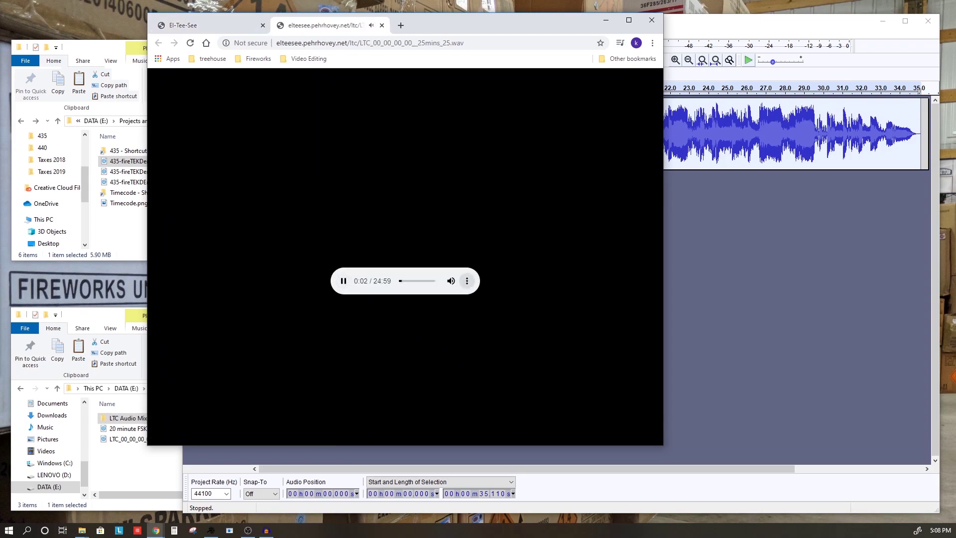
click(466, 281)
click(448, 272)
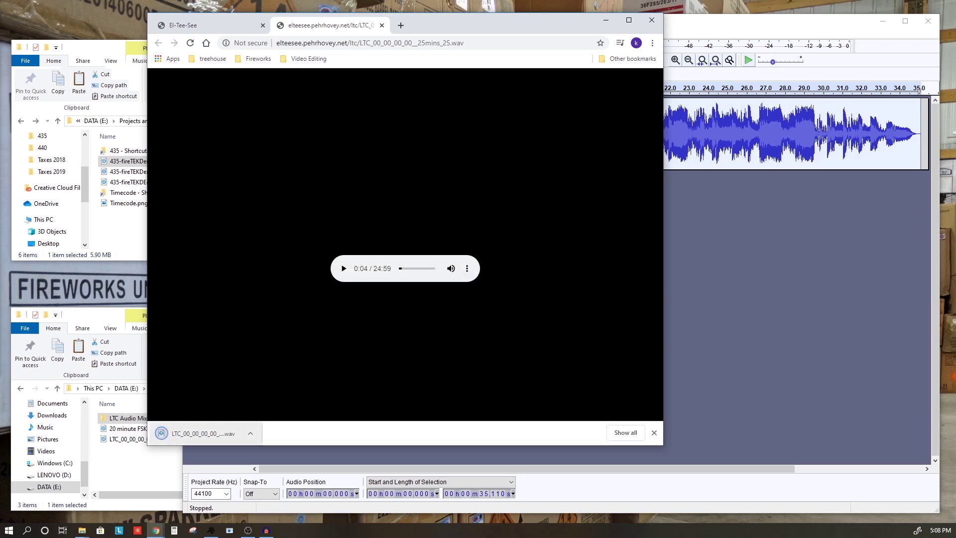
drag(200, 434, 735, 296)
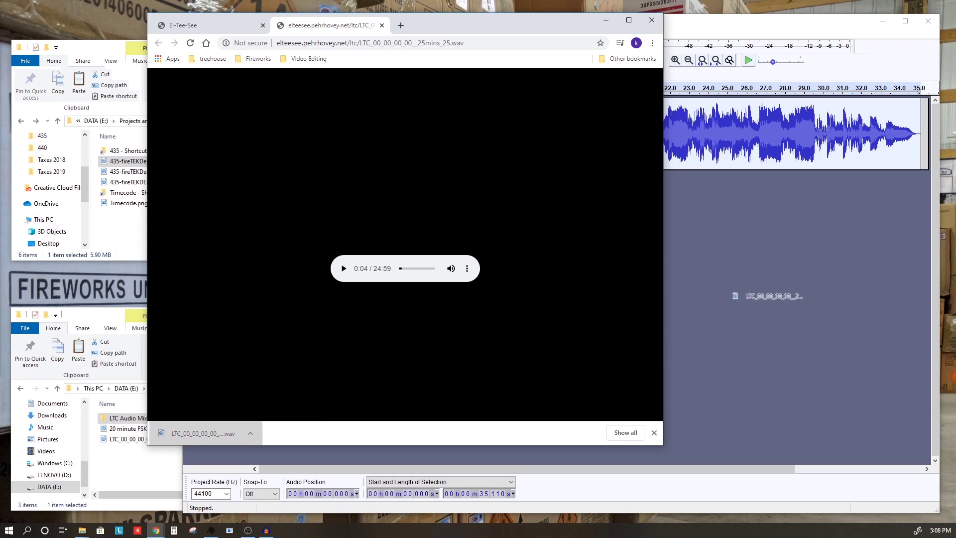
drag(735, 296, 735, 296)
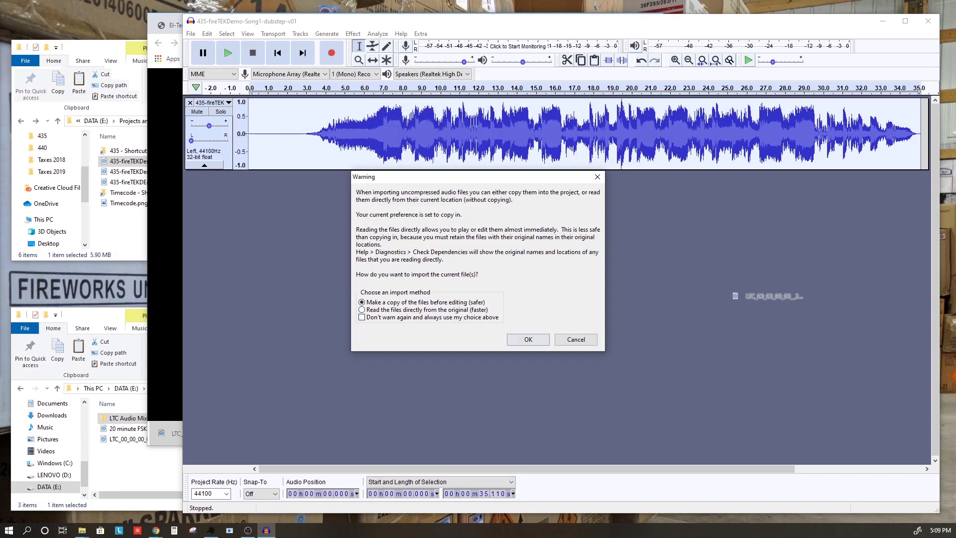
Confirm copying the LTC file into the project as a second mono track
click(527, 339)
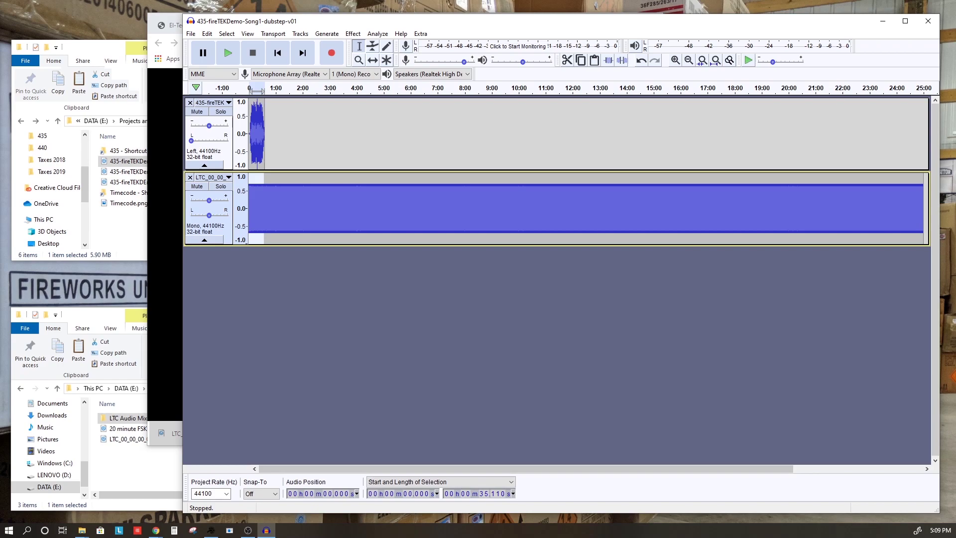
Pan the LTC timecode track fully right, opposite the left-panned song
click(257, 209)
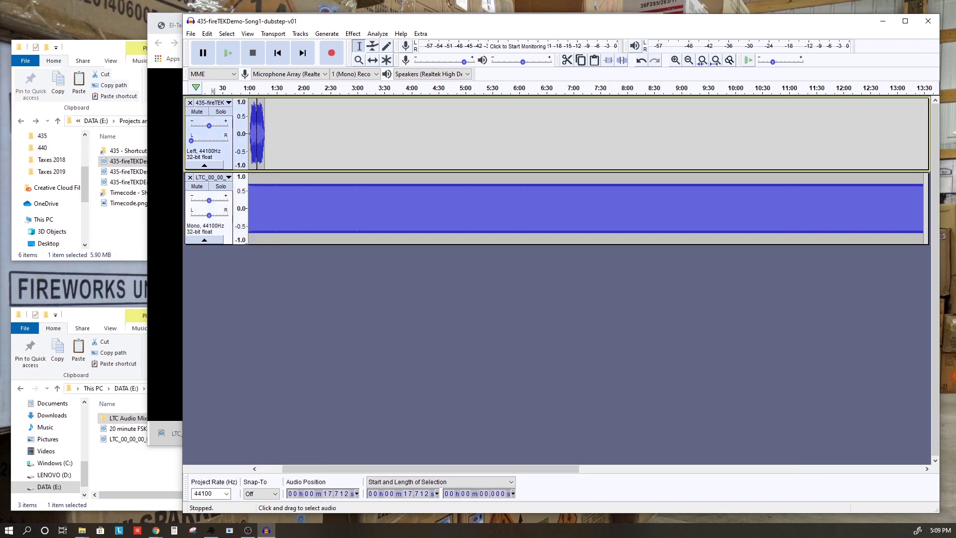
key(ctrl+1)
key(ctrl+1)
key(ctrl+1)
key(ctrl+1)
key(ctrl+1)
key(ctrl+1)
key(ctrl+1)
key(ctrl+1)
key(ctrl+1)
key(ctrl+1)
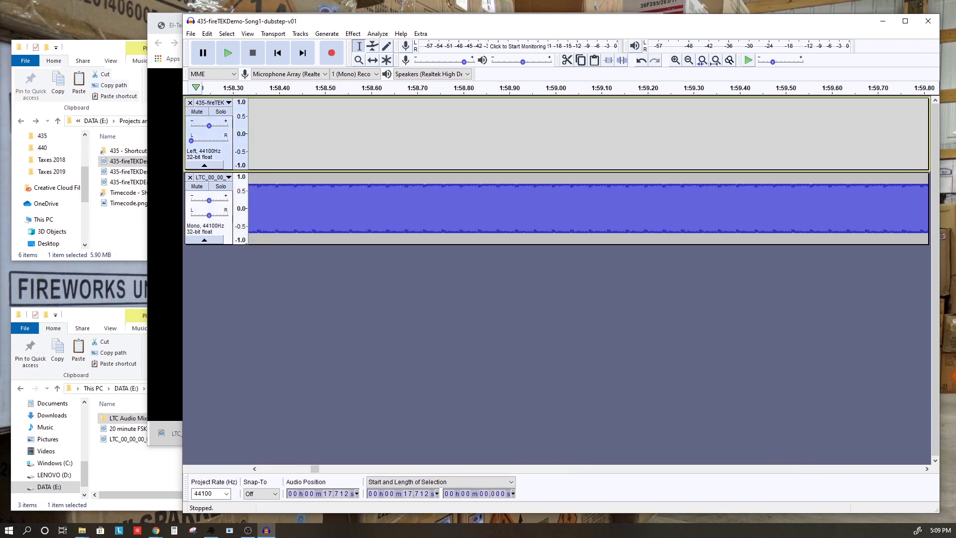
key(ctrl+3)
key(ctrl+3)
key(ctrl+3)
key(ctrl+3)
key(ctrl+3)
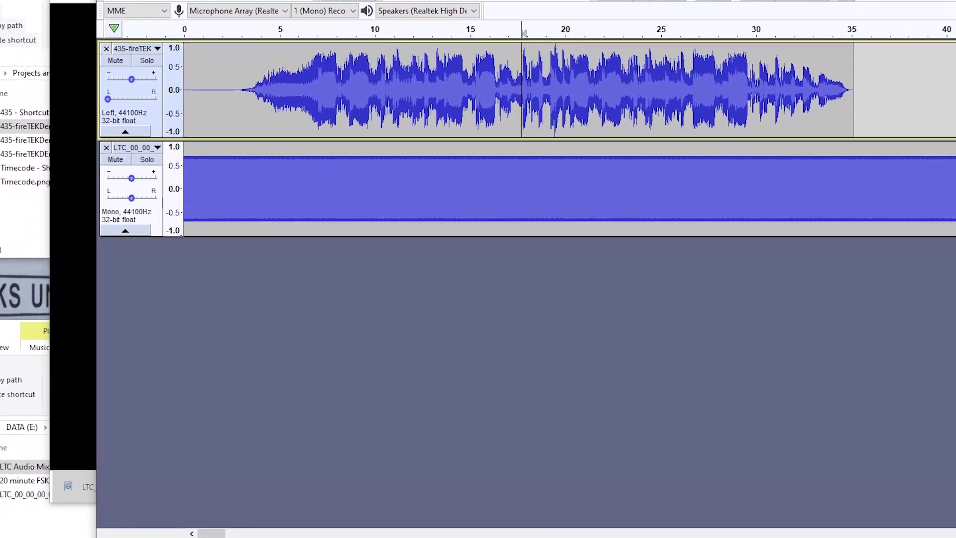
mouse_move(131, 198)
mouse_down()
mouse_move(142, 198)
mouse_move(117, 188)
mouse_up()
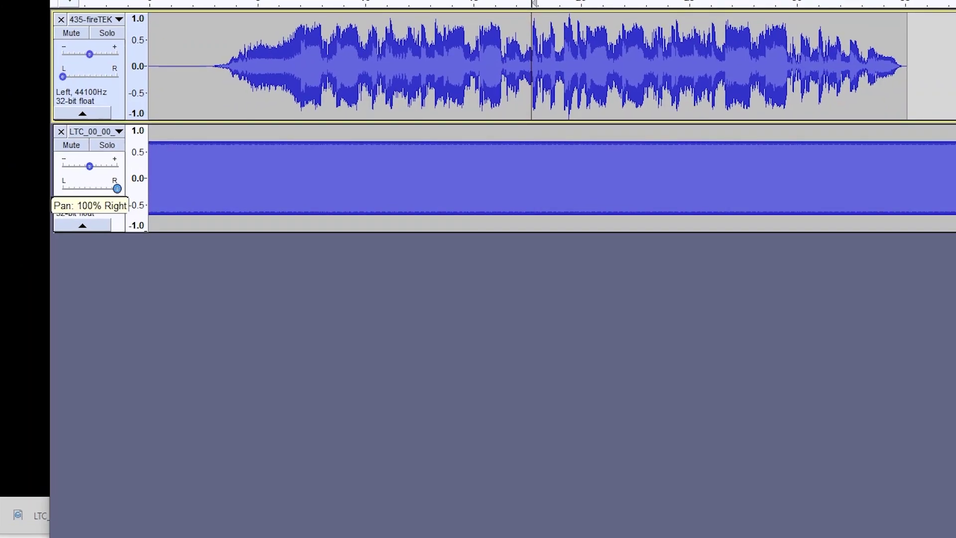
click(117, 188)
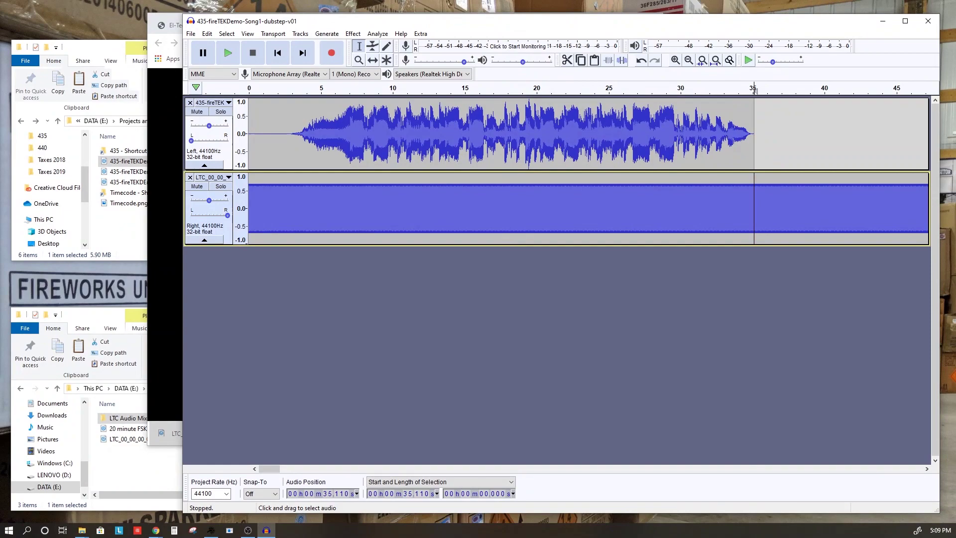
Delete the LTC timecode beyond 35.11 s so it ends with the song
key(Tab)
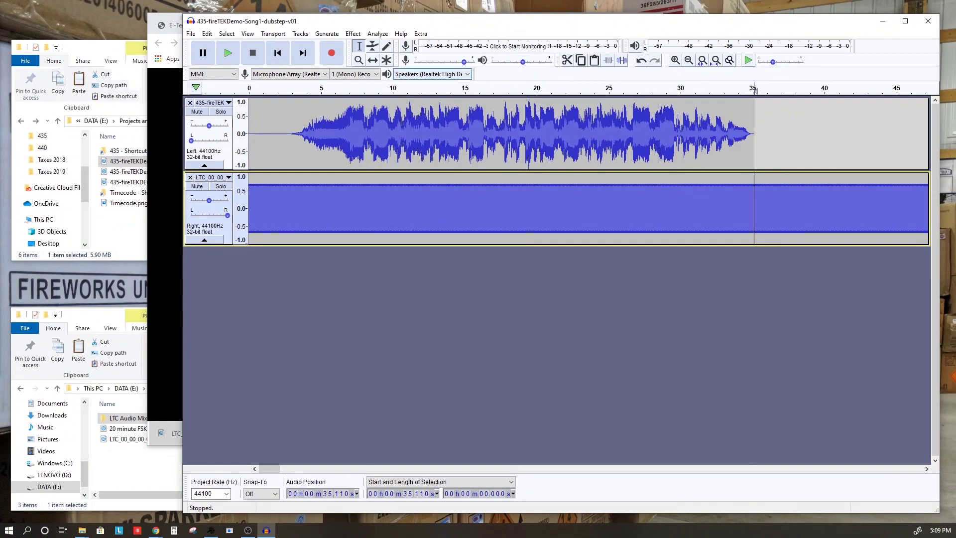
key(Tab)
key(shift+End)
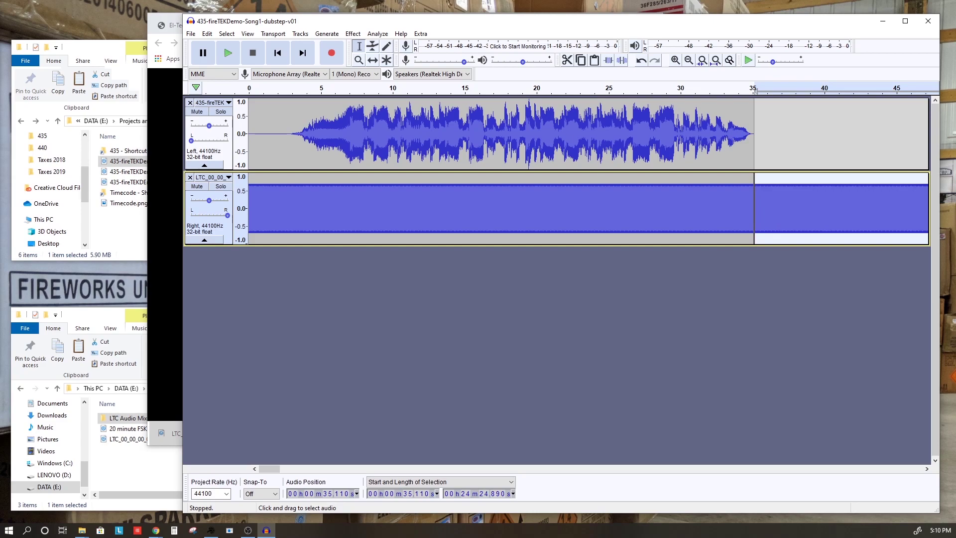
key(Delete)
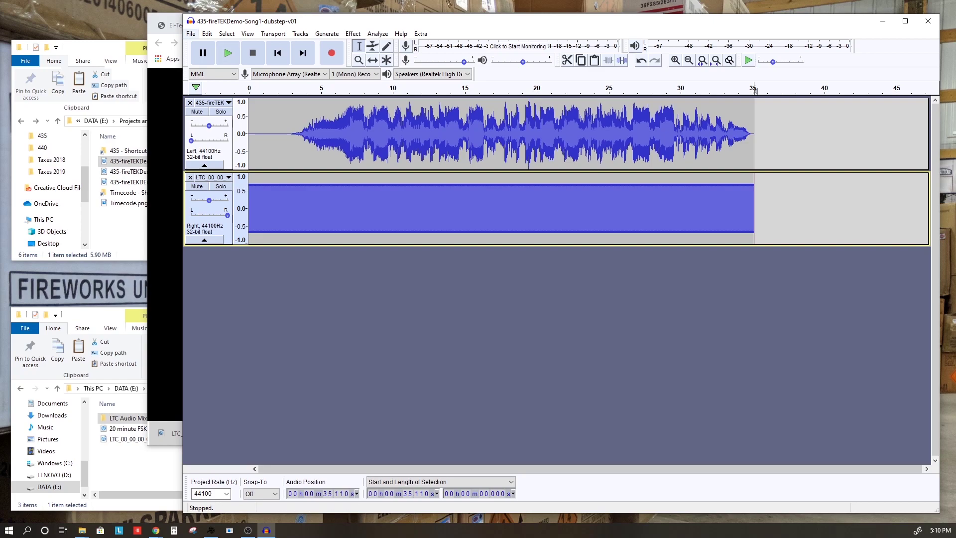
Export the mix as MP3 named 435-fireTEKDemo-Song1-dubstep-v01-TC-R.mp3
click(191, 34)
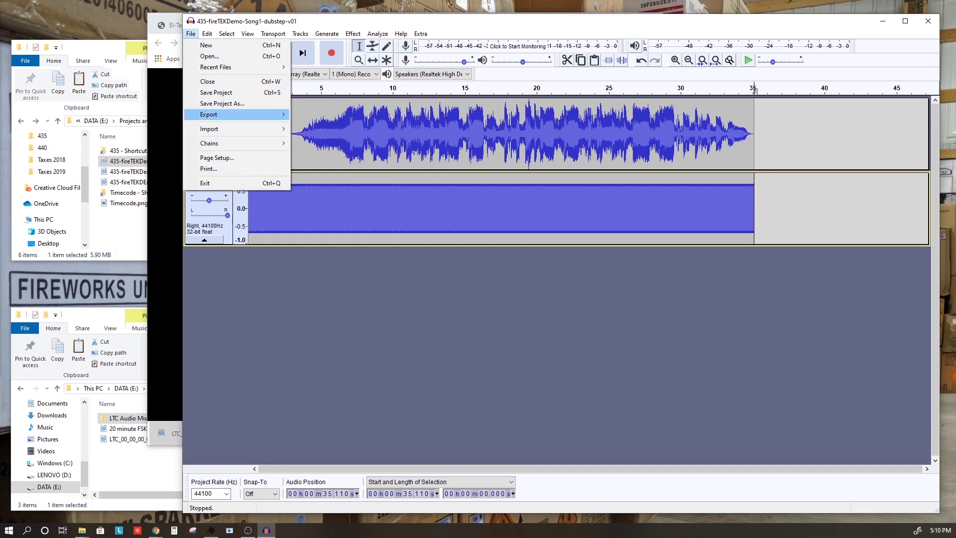
mouse_move(224, 115)
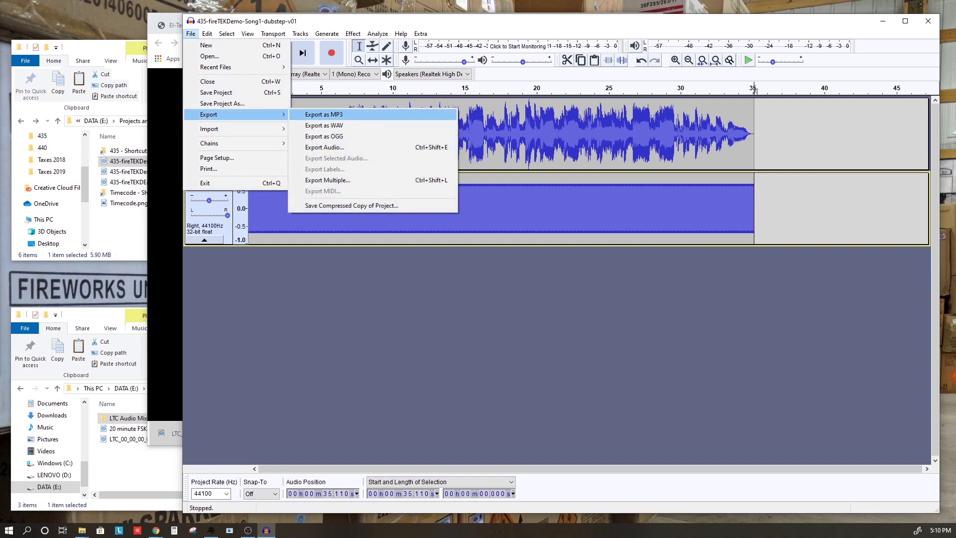
click(324, 114)
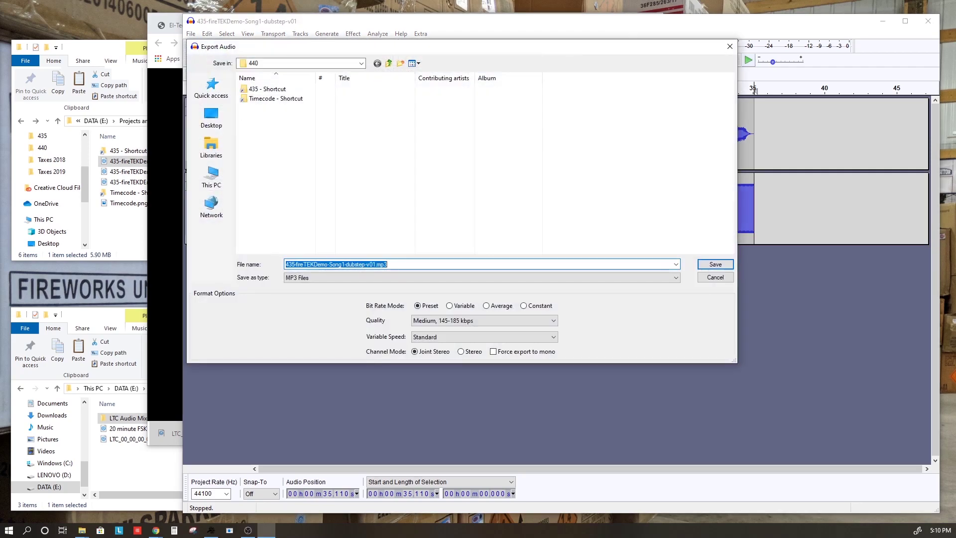
key(Home)
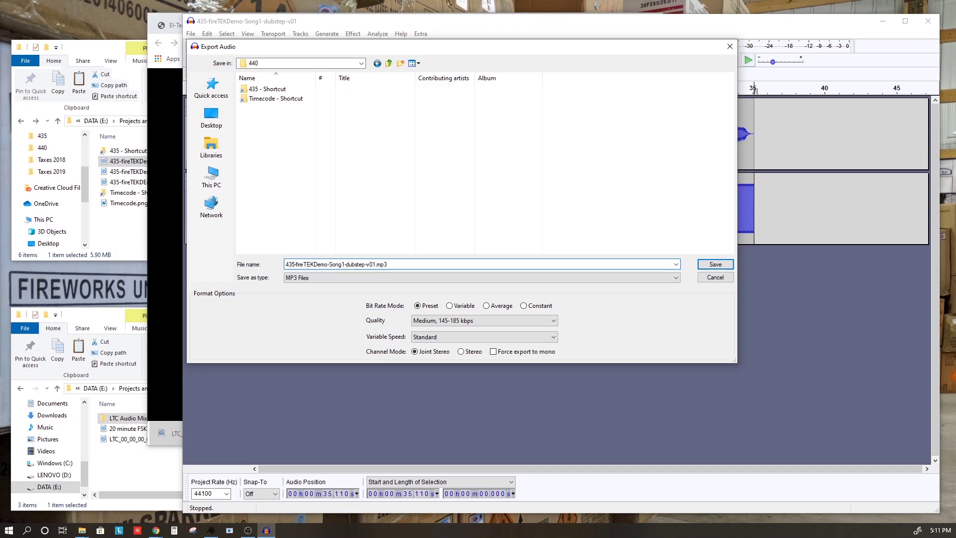
text(-TC-R)
key(Return)
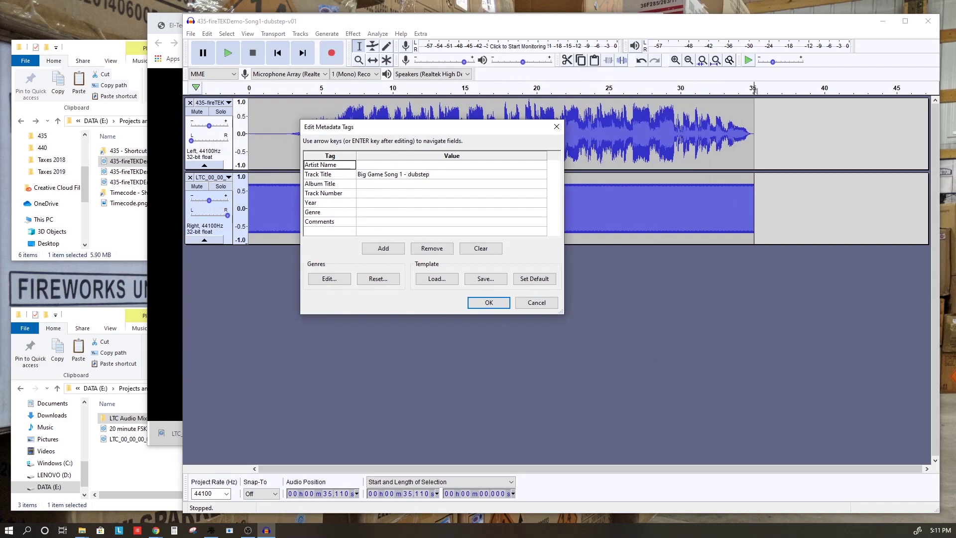
Append TC-R to the MP3's track title tag and complete the export
click(424, 174)
text(TC-R)
key(Return)
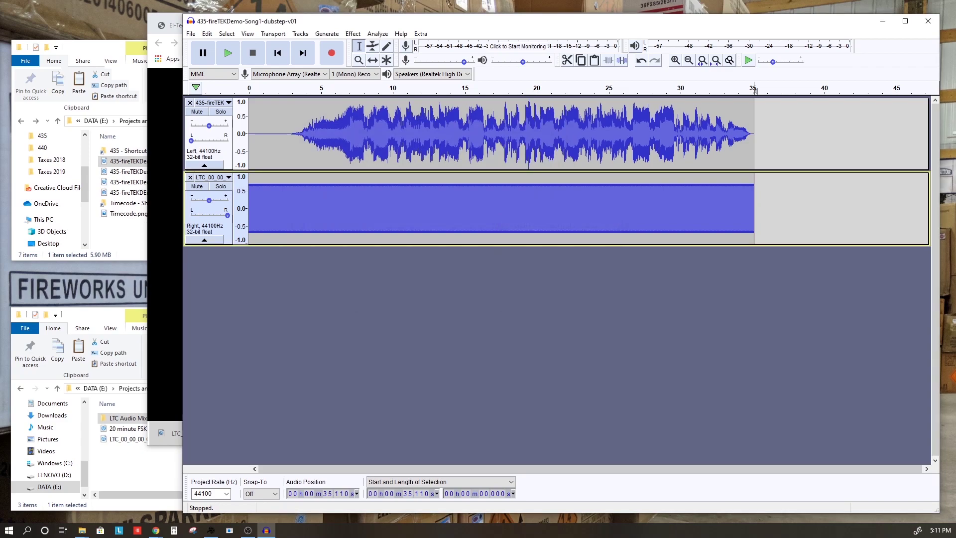
key(alt+Tab)
Load the newly exported TC-R MP3 into a fresh Audacity project to inspect its channels
click(129, 172)
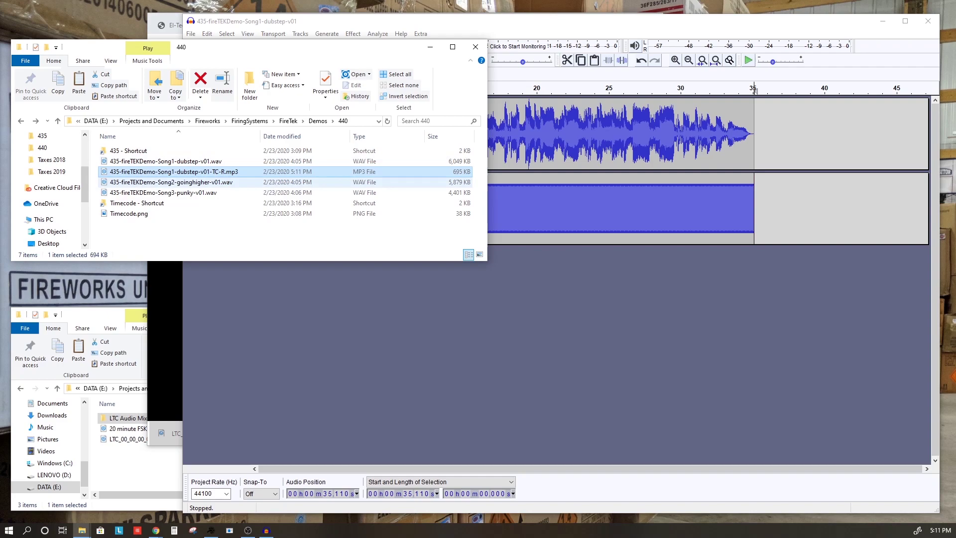
key(Return)
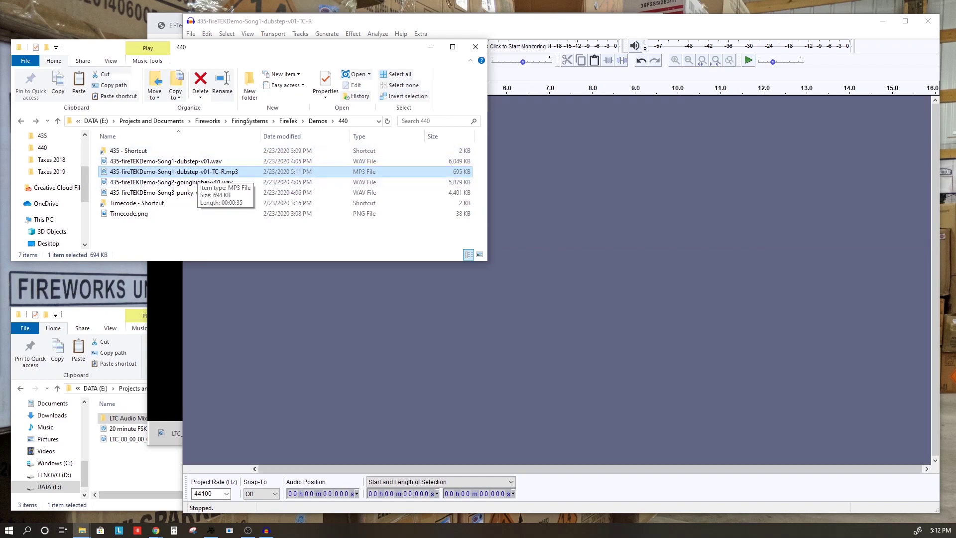
drag(194, 172, 548, 219)
click(250, 90)
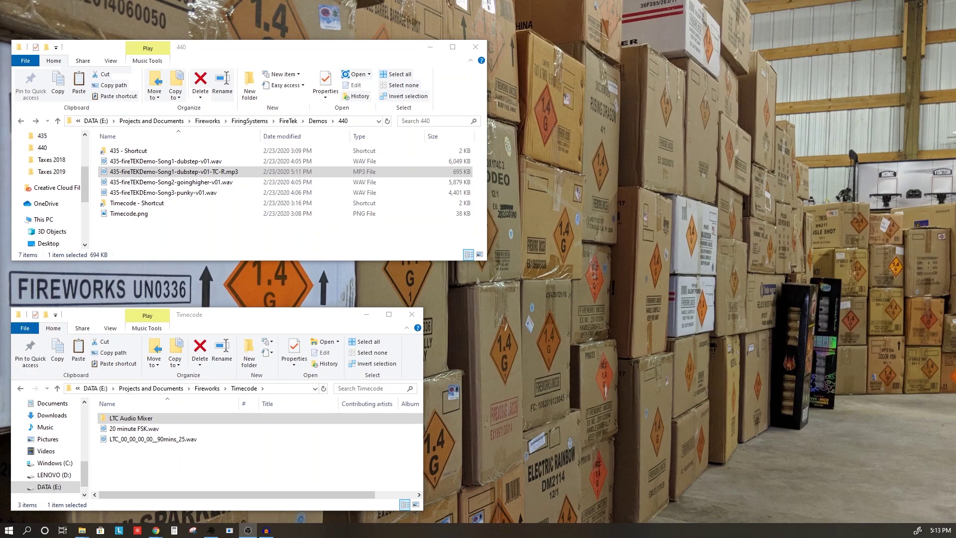
Launch LTCAudioMixer.exe and choose 'Merge stereo to mono and add SMPTE as right channel'
double_click(131, 419)
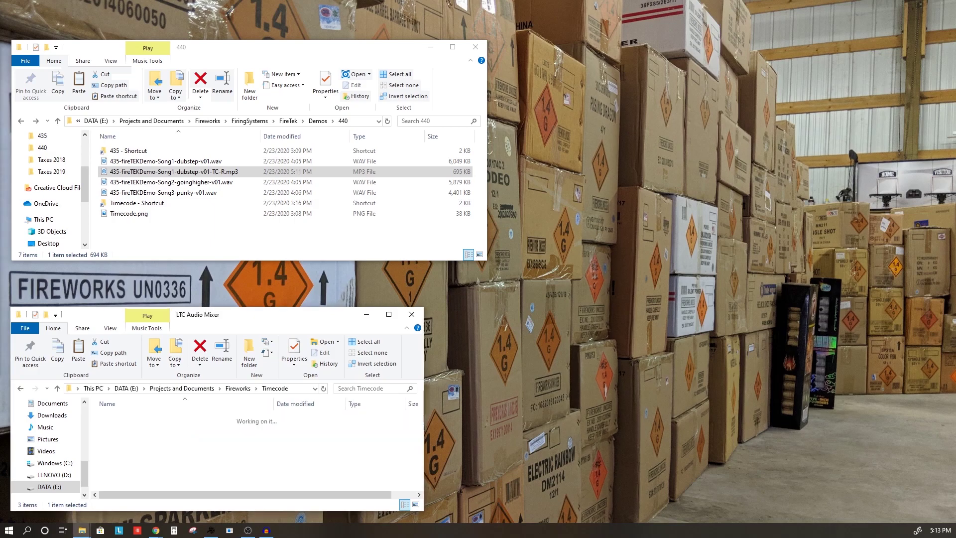
double_click(134, 428)
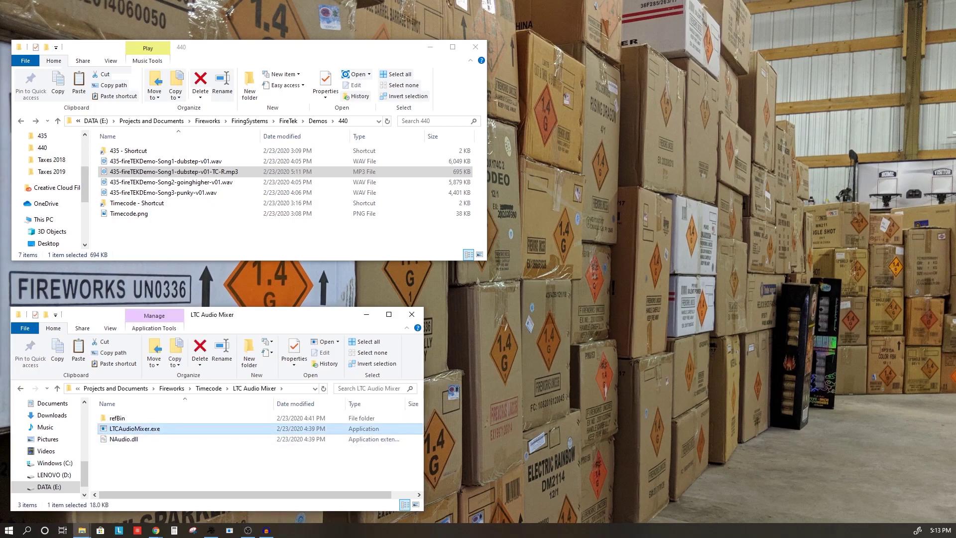
drag(199, 98, 613, 74)
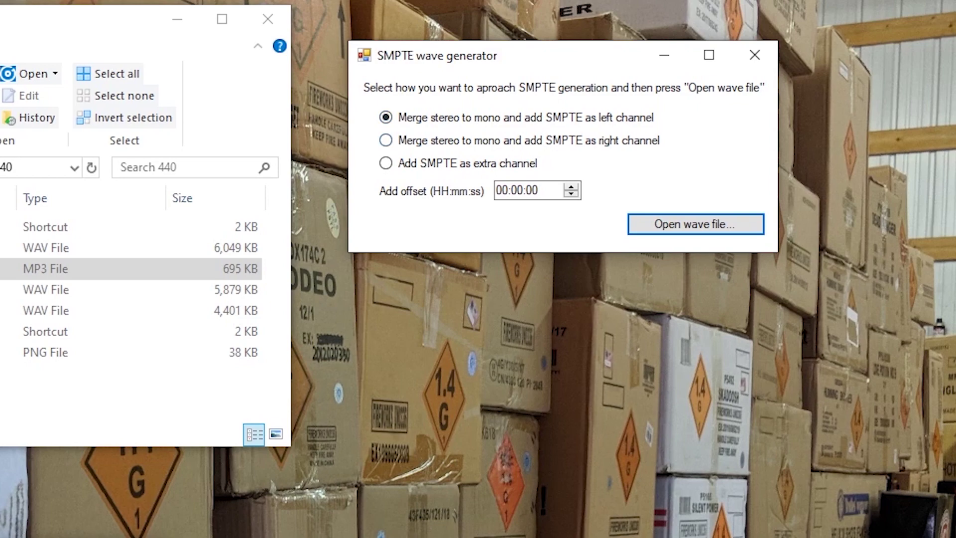
click(385, 140)
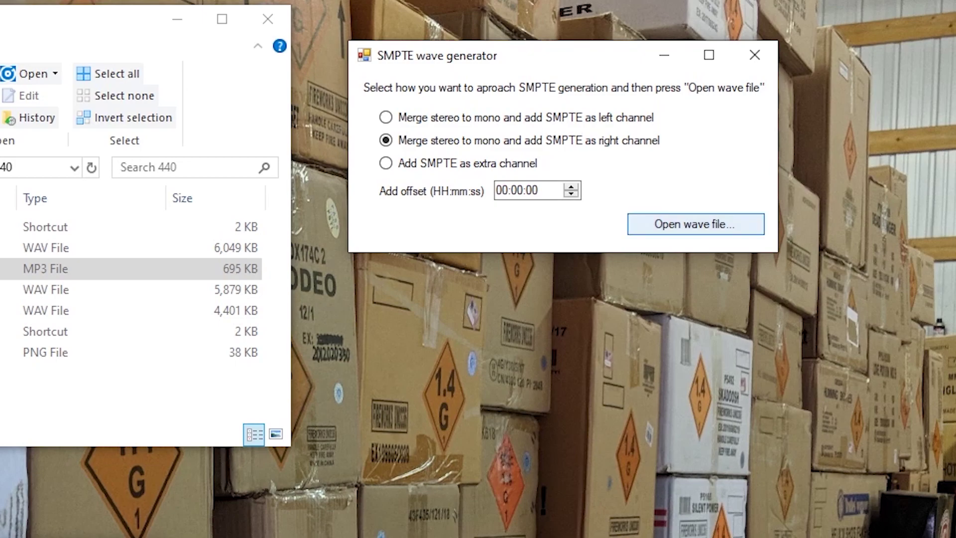
Process 435-fireTEKDemo-Song1-dubstep-v01.wav from the 440 folder in the SMPTE generator
click(696, 224)
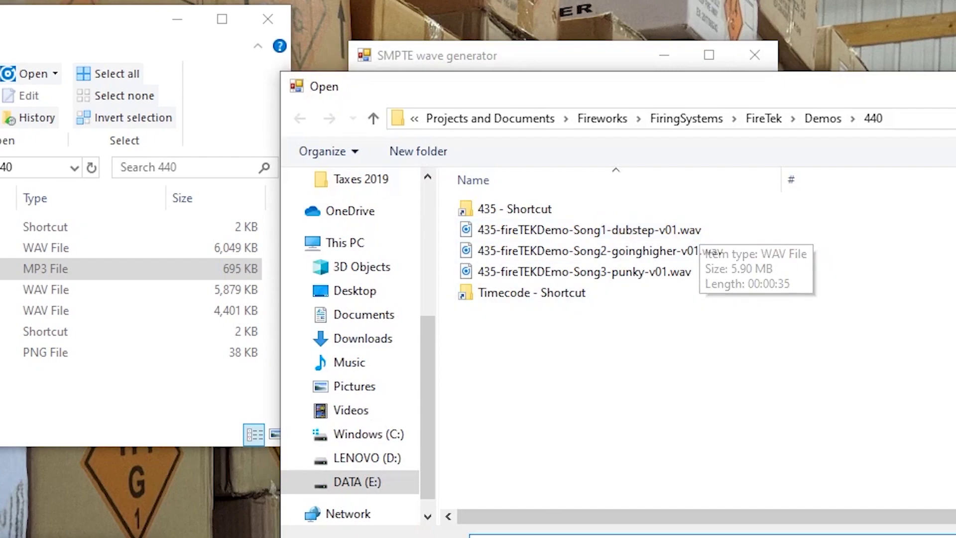
click(531, 230)
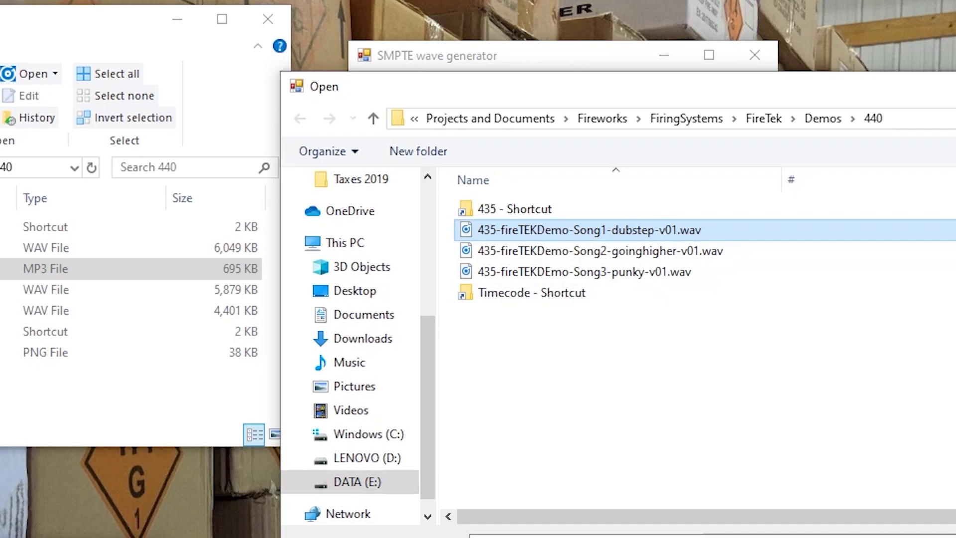
key(Return)
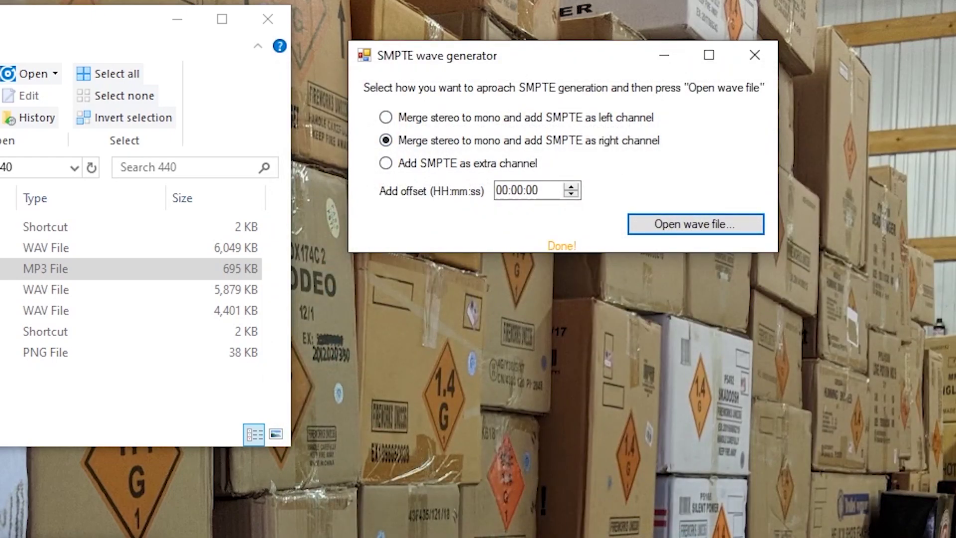
Move the generated _SMPTE WAV into 440 and rename it 435-fireTEKDemo-Song1-dubstep-v01_SMPTE-R.wav
key(Tab)
key(Tab)
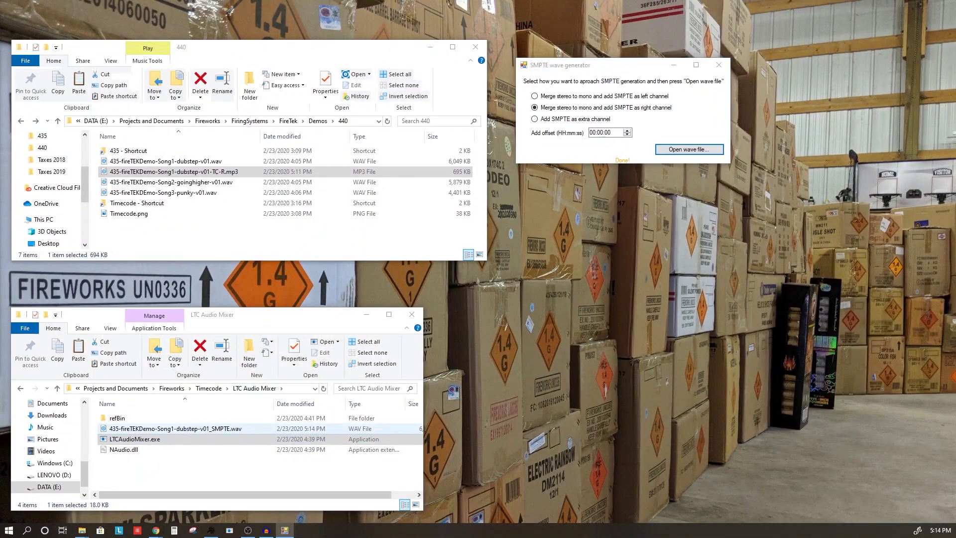
drag(189, 429, 198, 243)
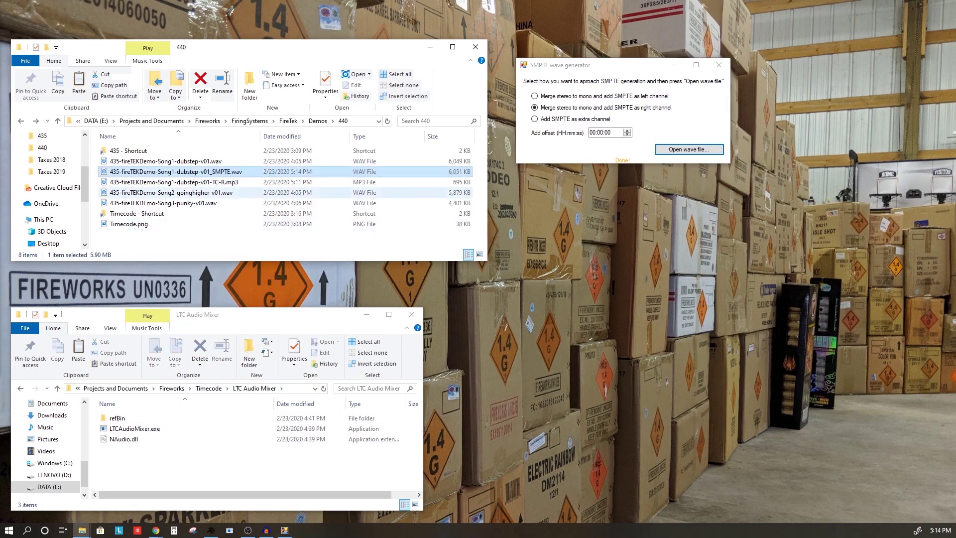
click(220, 171)
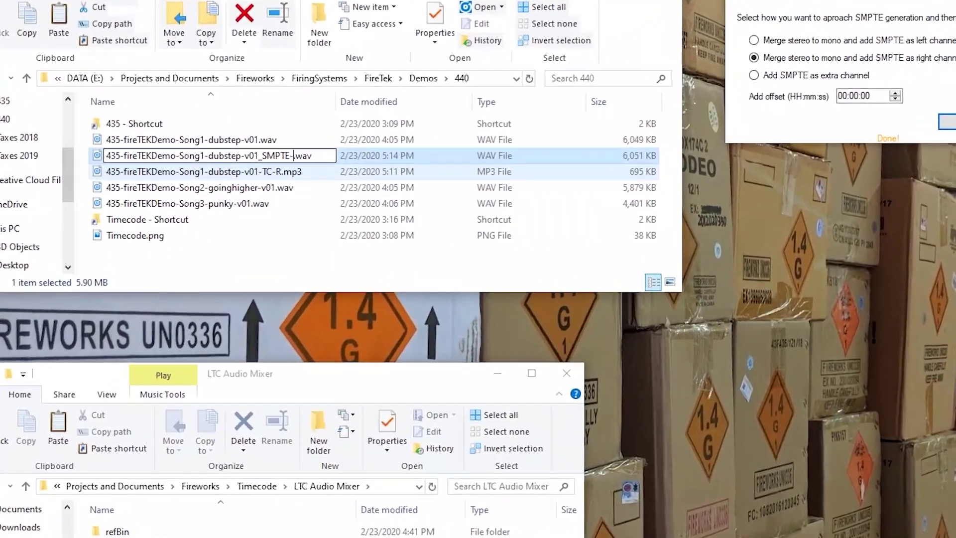
text(-)
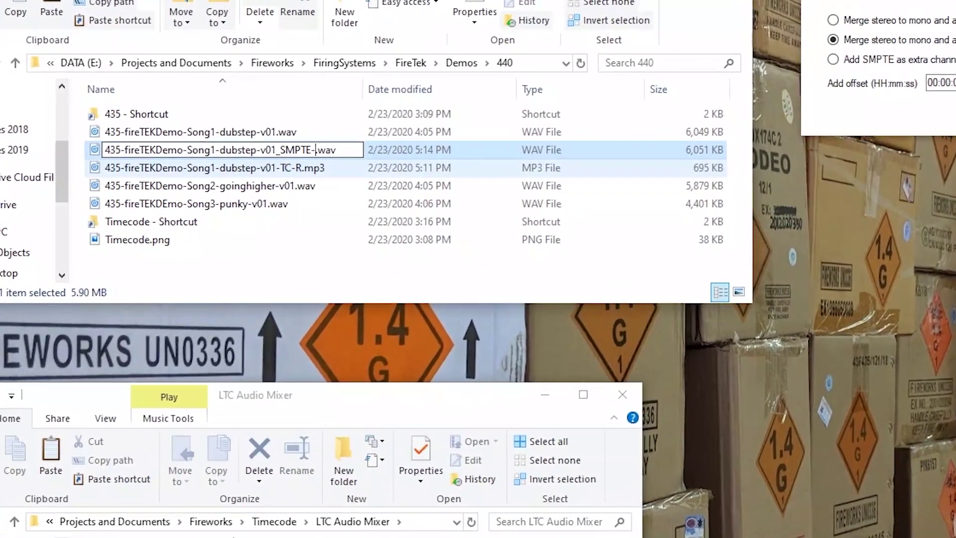
text(R)
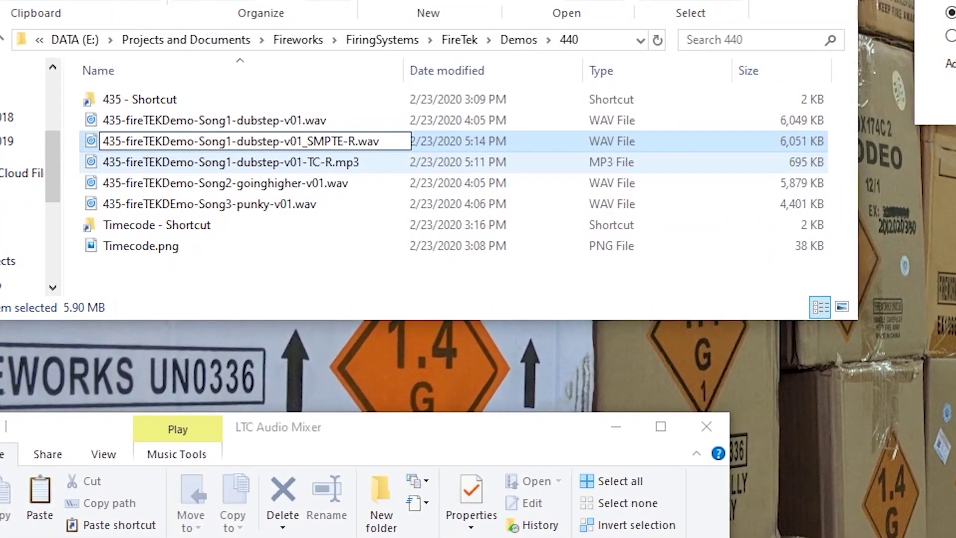
key(Return)
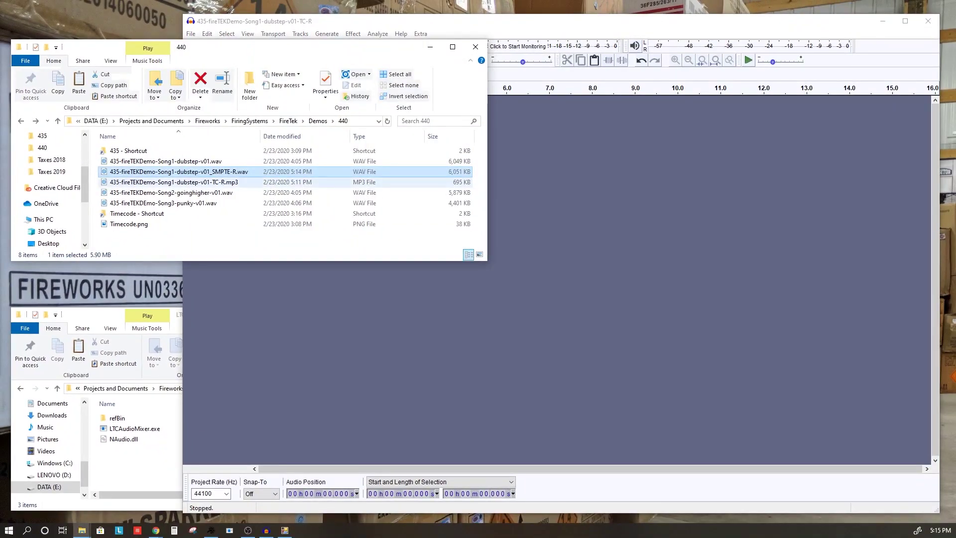
Import the _SMPTE-R.wav into Audacity and play it back from about 7.9 seconds
drag(179, 172, 553, 209)
key(Return)
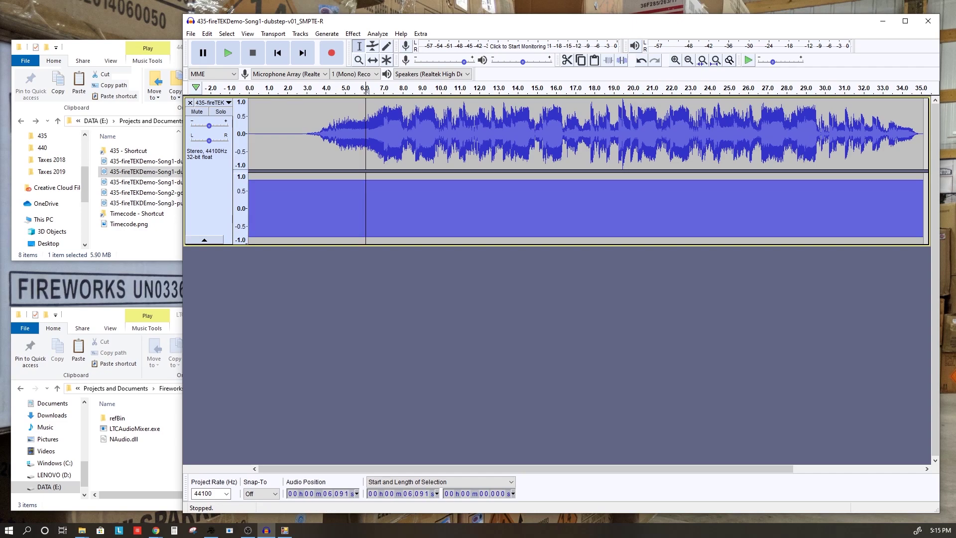
key(ctrl+a)
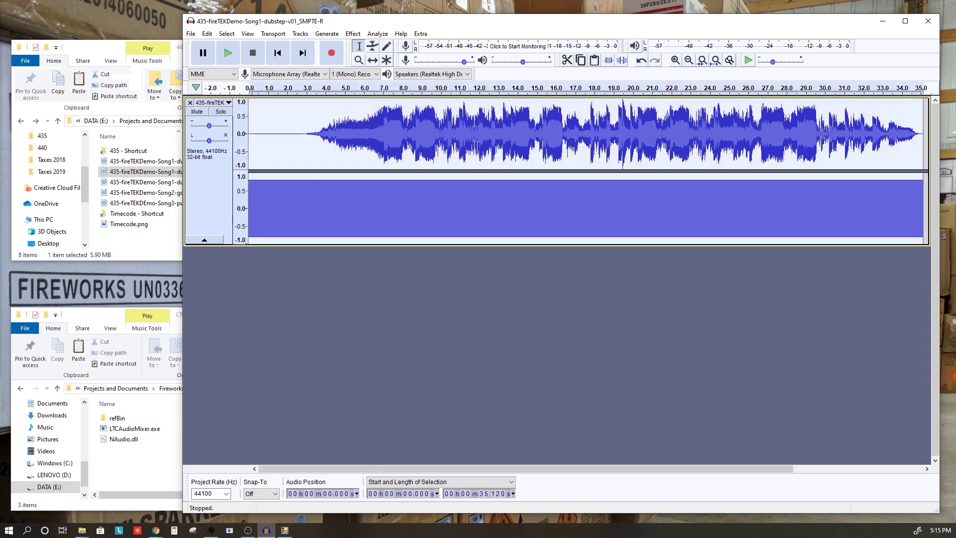
click(400, 149)
click(228, 53)
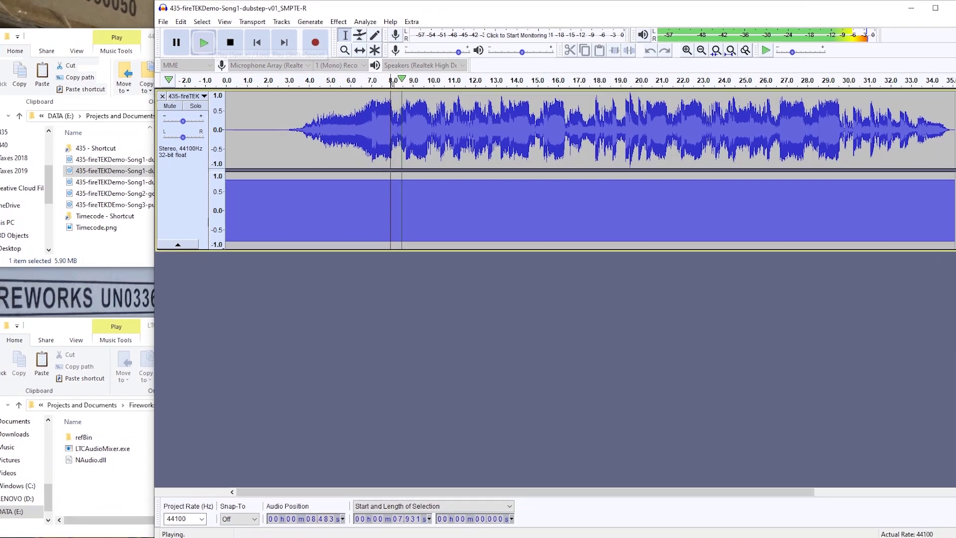